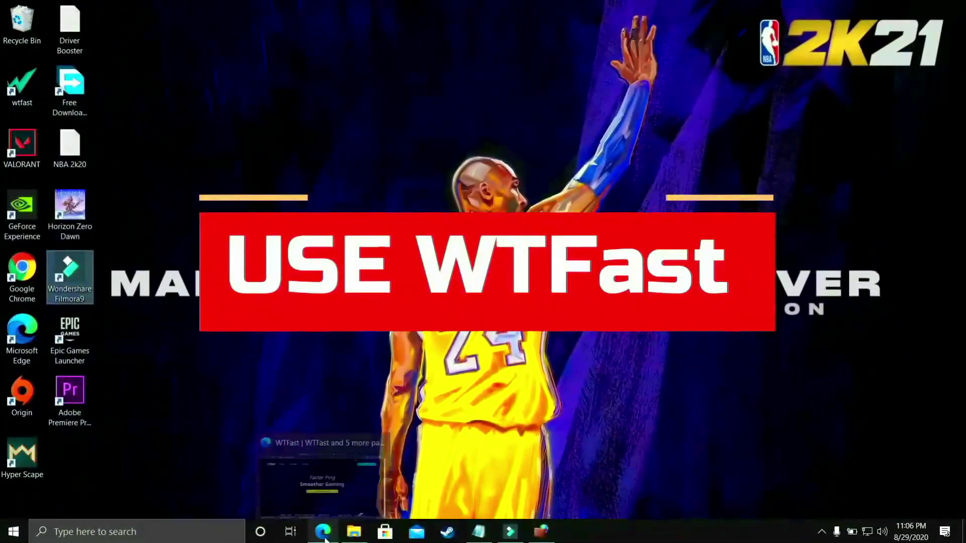
Step: Bring up wtfast.com in Edge and scroll past its feature sections to the gamer testimonials
click(322, 531)
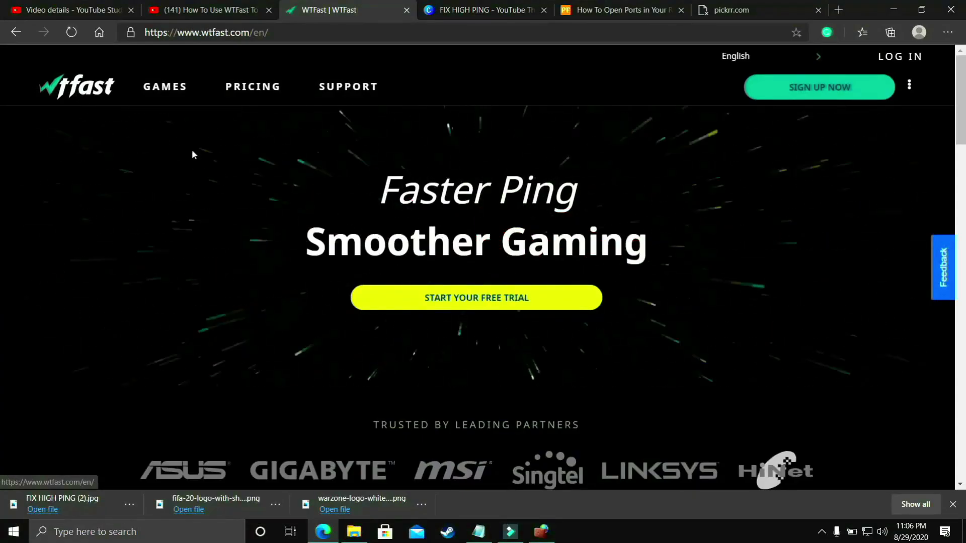
scroll(196, 156, down, 3)
scroll(198, 160, down, 4)
scroll(198, 164, down, 1)
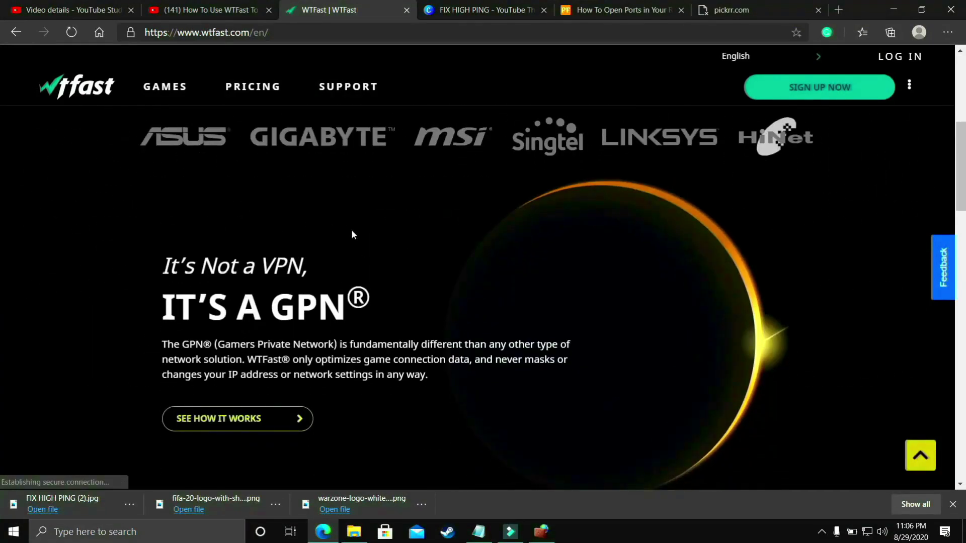
scroll(405, 251, down, 3)
scroll(411, 258, down, 4)
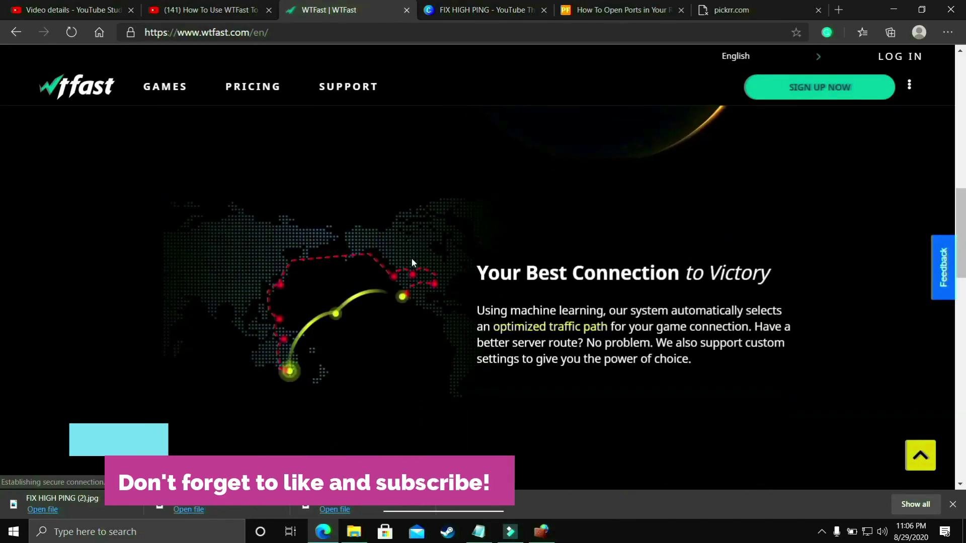
scroll(411, 258, down, 5)
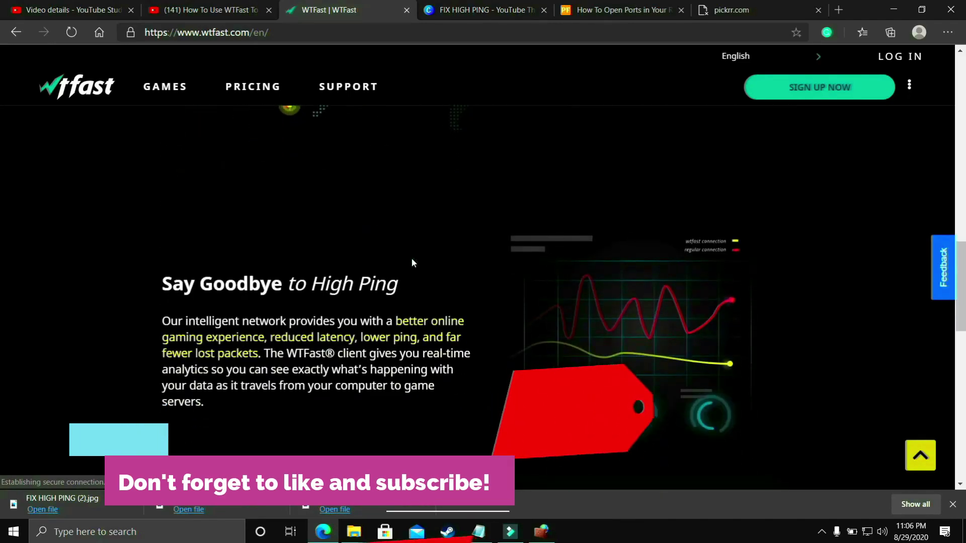
scroll(412, 257, down, 5)
scroll(412, 257, down, 6)
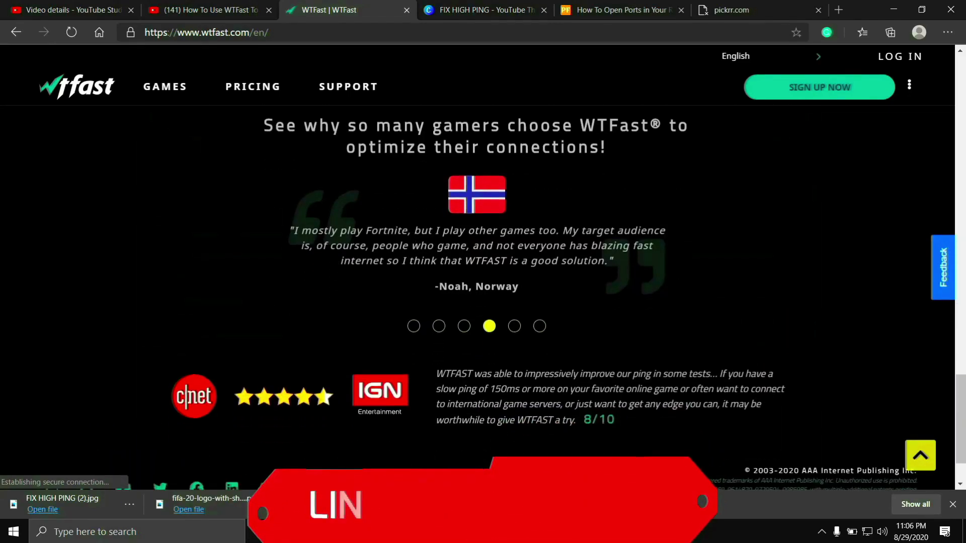
Step: Switch to the WTFast how-to video and skip its playback from 4:39 to 5:24
click(174, 7)
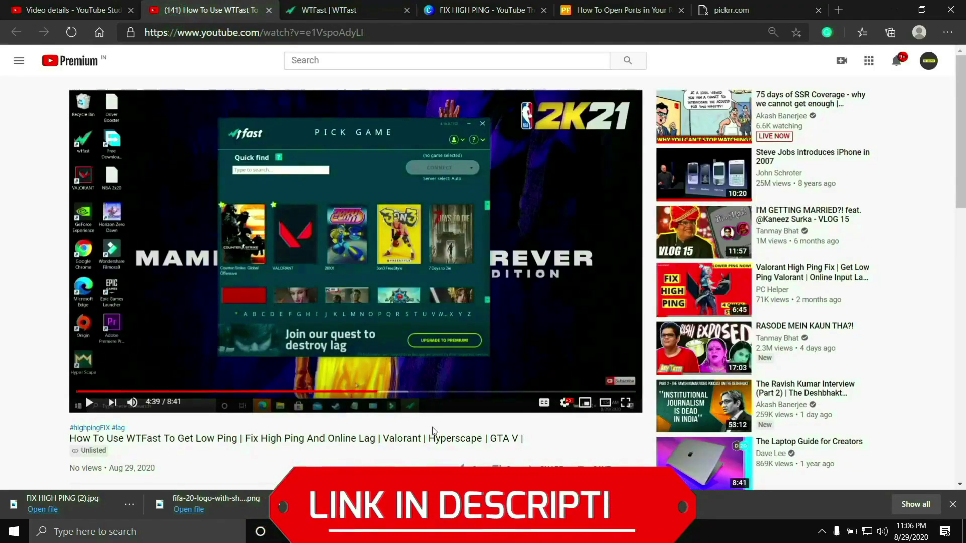
mouse_move(349, 393)
mouse_down()
mouse_move(451, 382)
mouse_move(429, 395)
mouse_move(392, 392)
mouse_up()
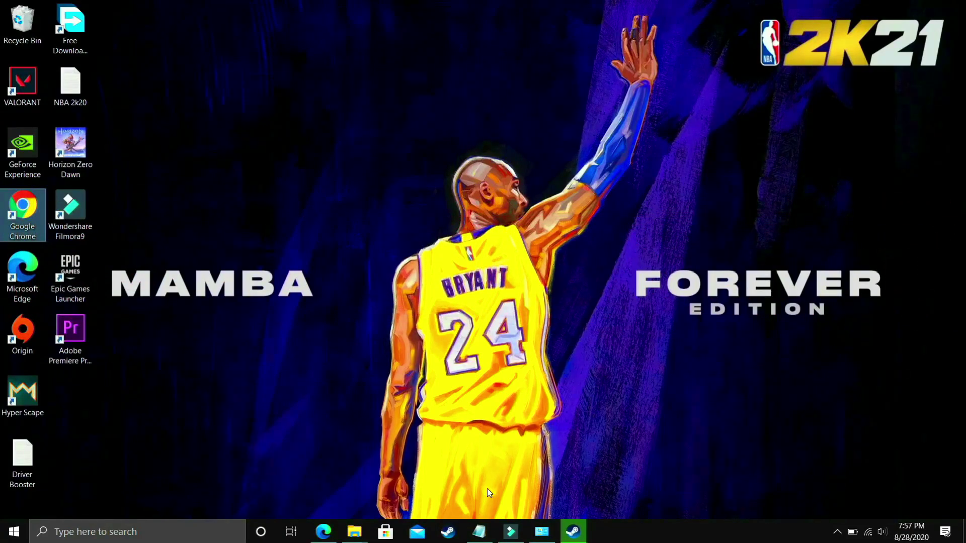
Step: Reach C:'s Virtual Memory settings via This PC Properties, Advanced system settings and Performance Options
click(355, 532)
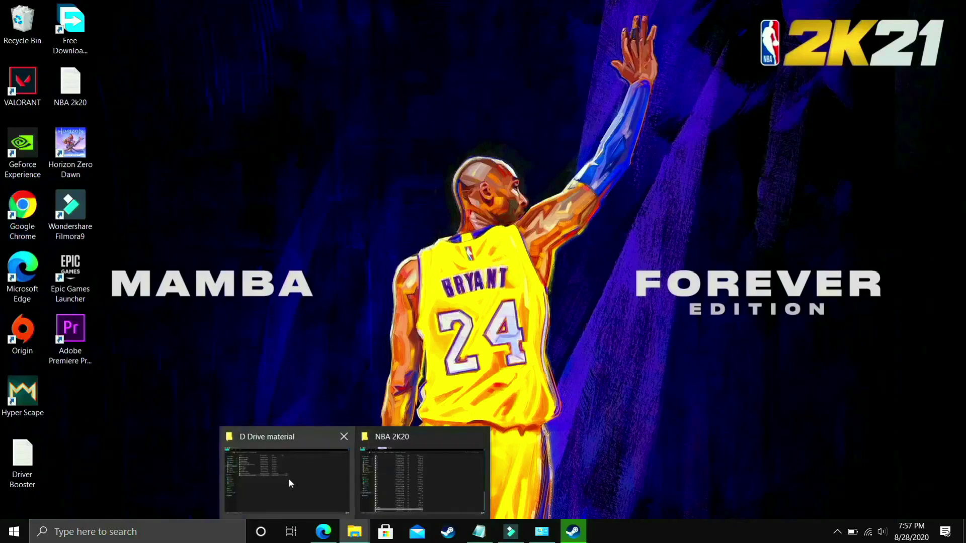
click(288, 478)
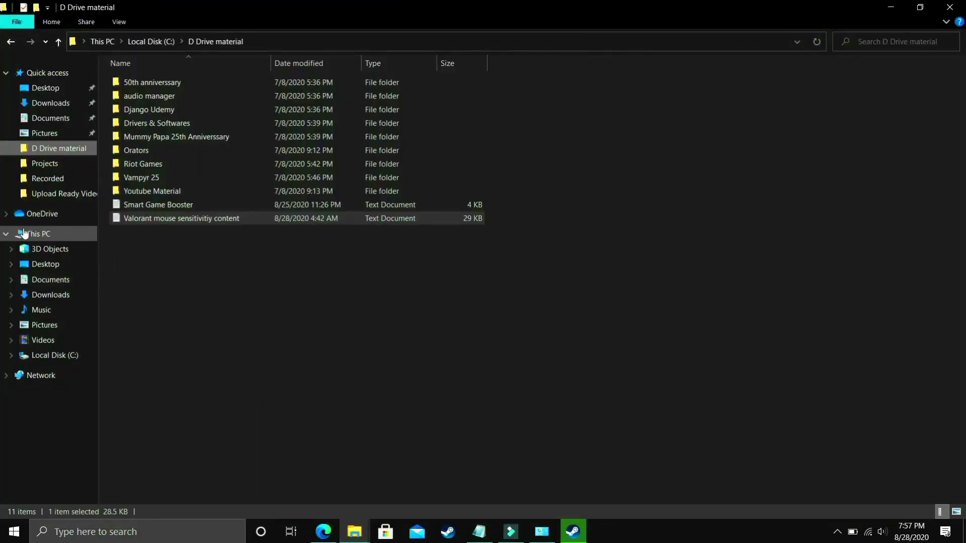
right_click(25, 234)
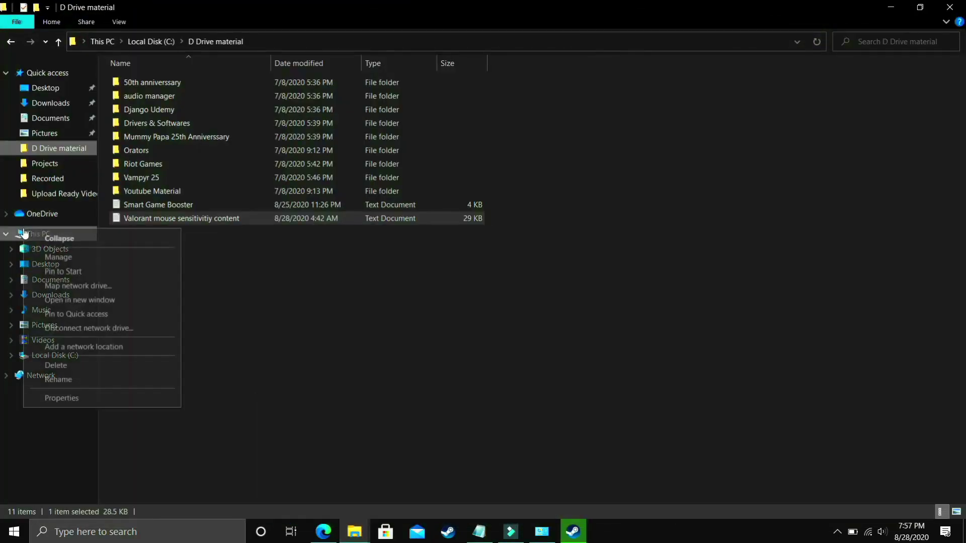
click(56, 398)
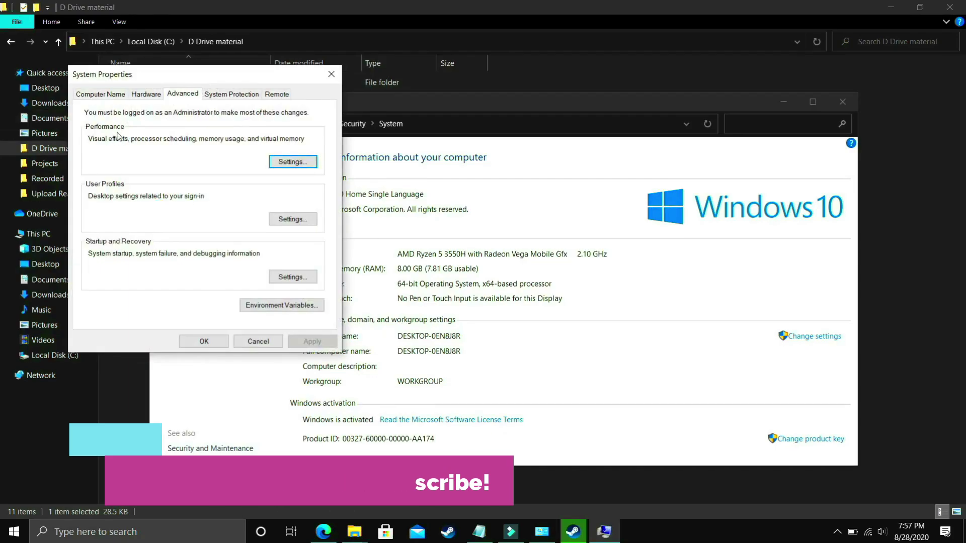
click(293, 163)
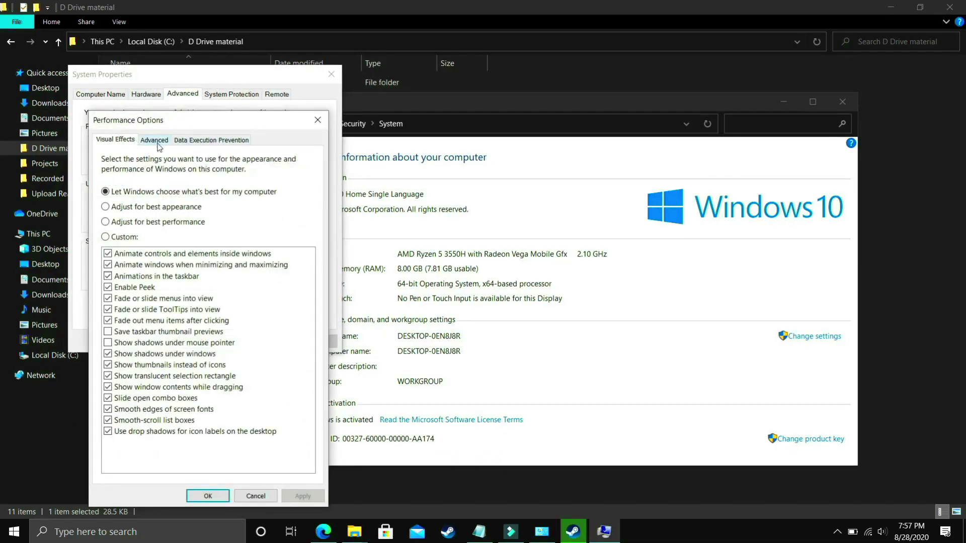
click(156, 141)
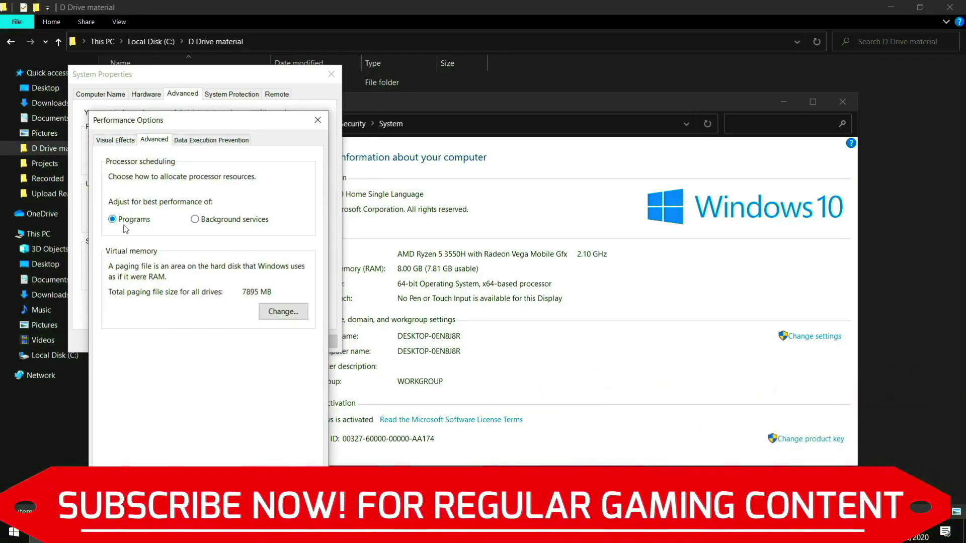
click(282, 315)
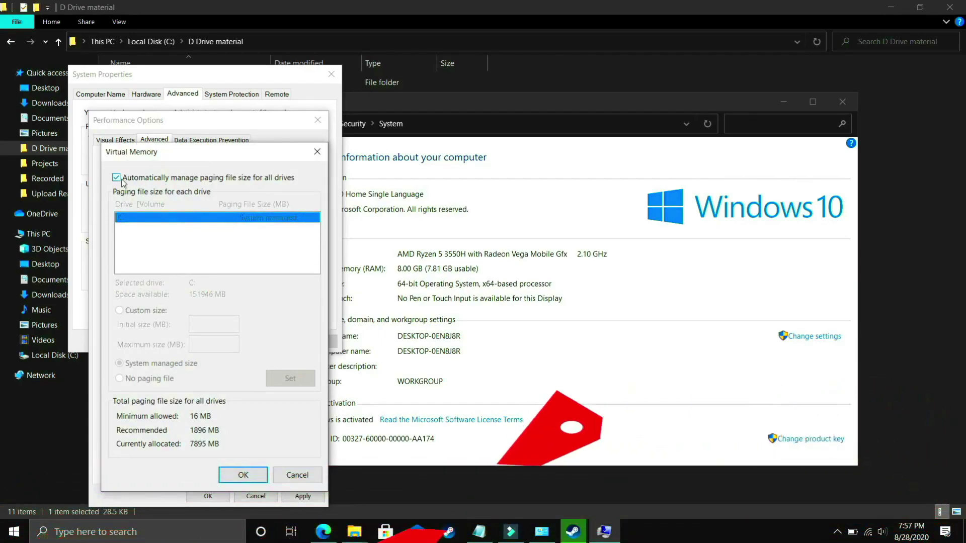
Step: Turn off automatic paging file management and give C: a custom size with 1896 MB initial
click(121, 179)
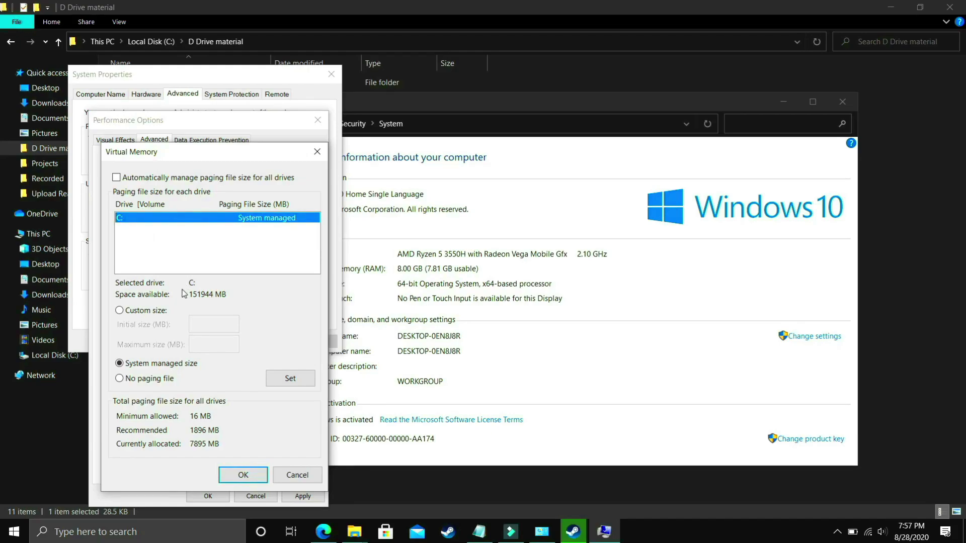
click(137, 310)
text(1896)
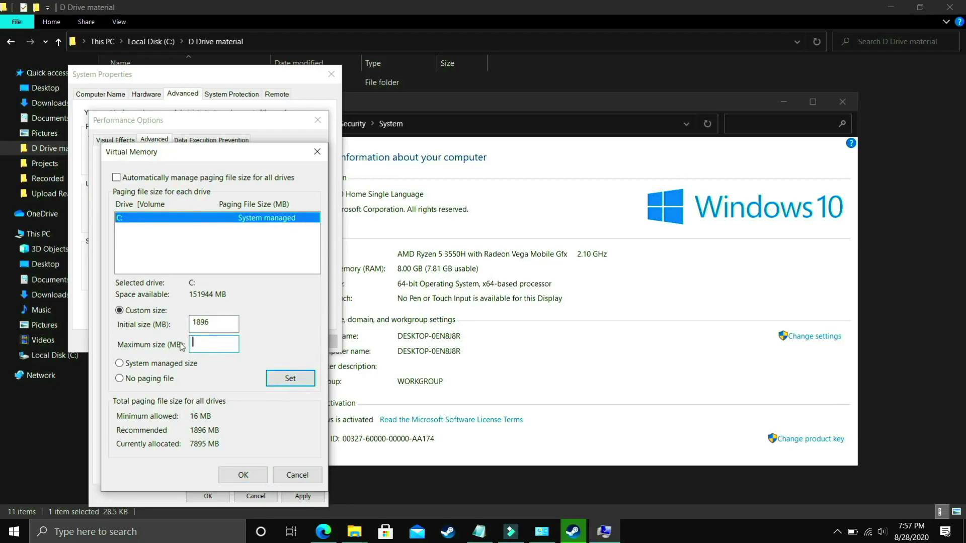
Step: Compute 8 × 1024 = 8,192 in Calculator and make 8192 MB C:'s maximum paging size
click(123, 538)
text(c)
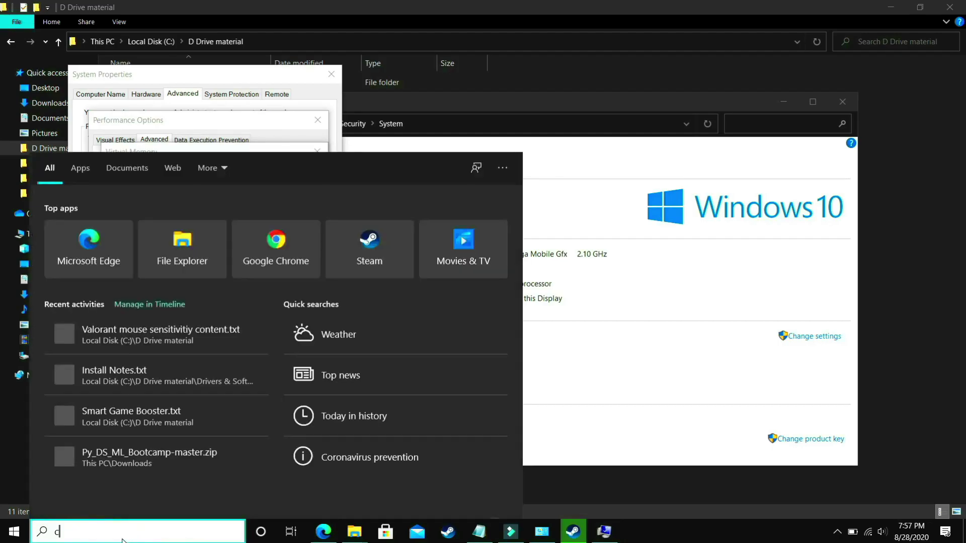
text(a)
key(Return)
text(8)
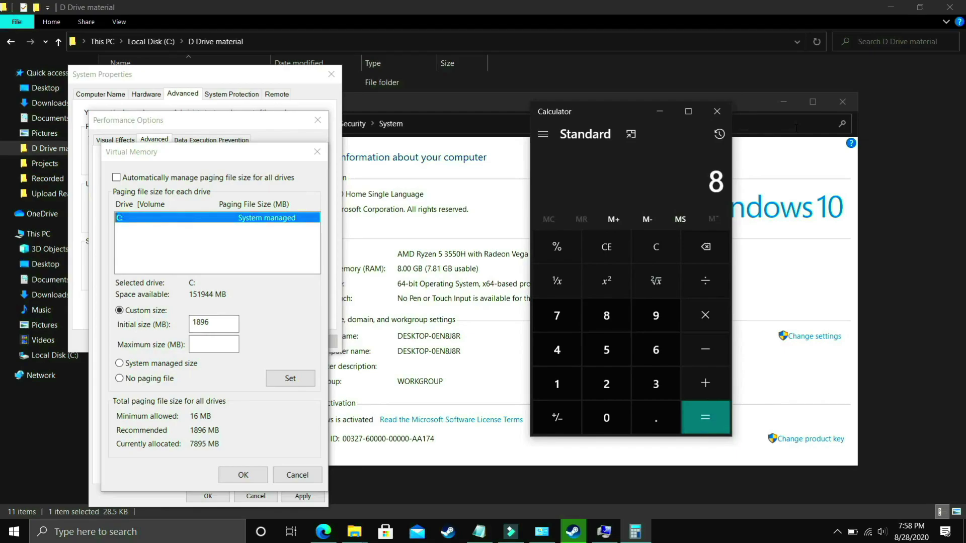
key(asterisk)
text(24)
key(Return)
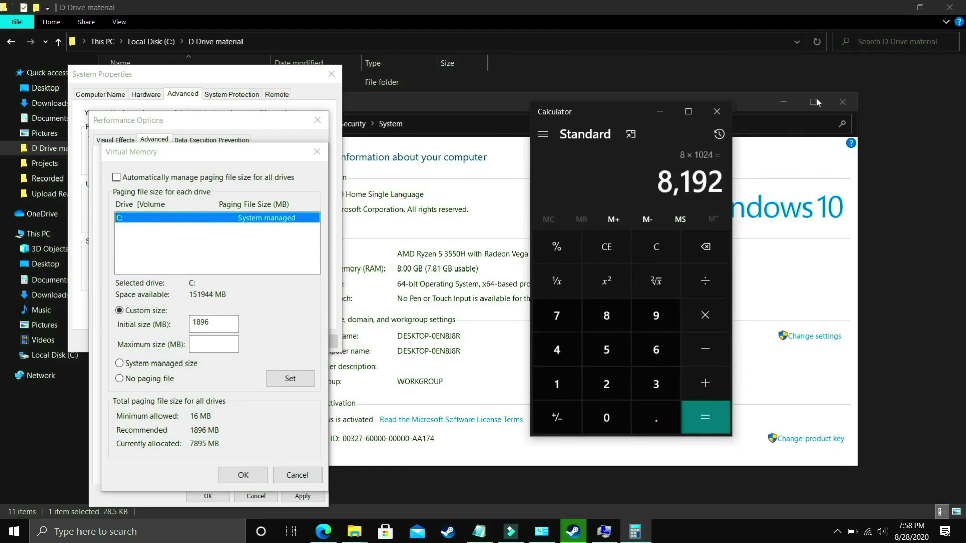
click(214, 346)
text(8192)
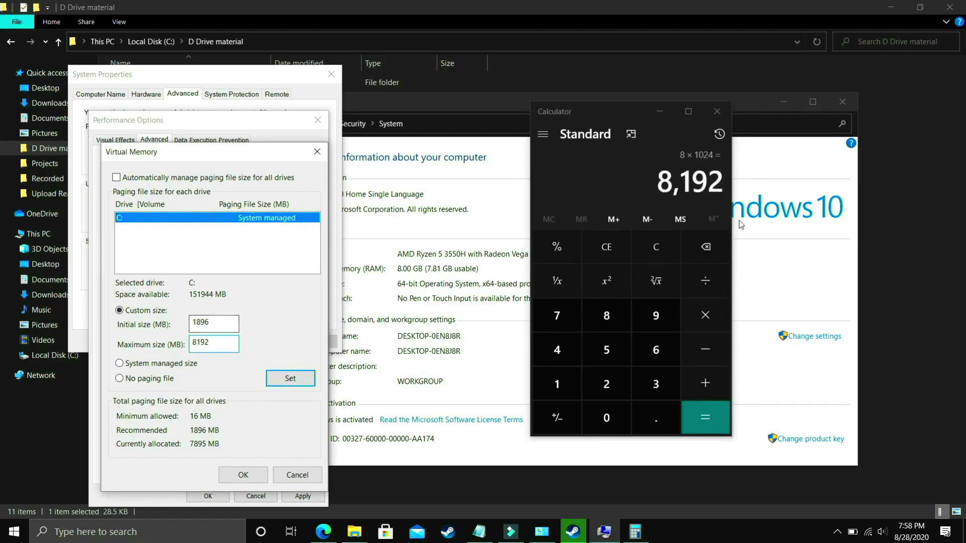
Step: Compute 16, 32 and 12 × 1024 in Calculator (16,384, 32,768, 12,288)
click(656, 245)
text(1)
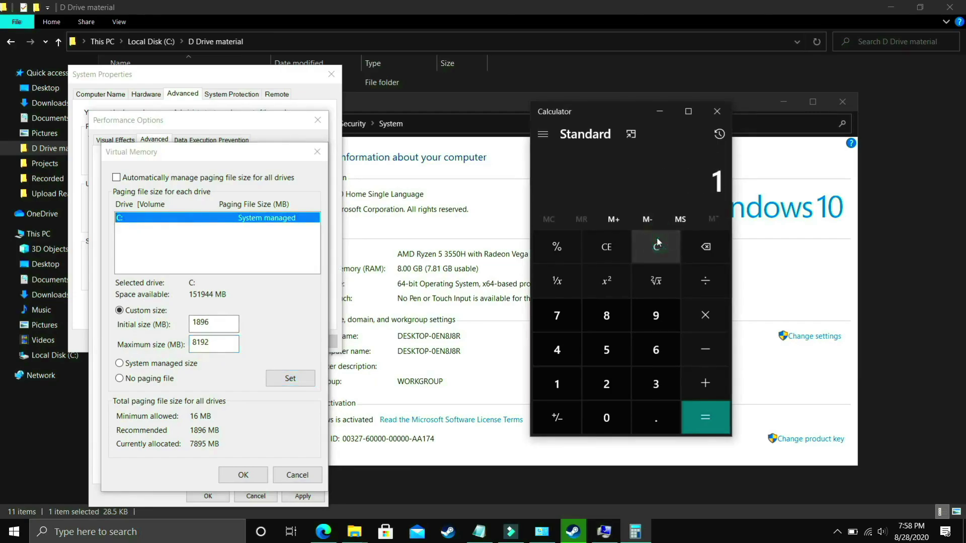
text(02)
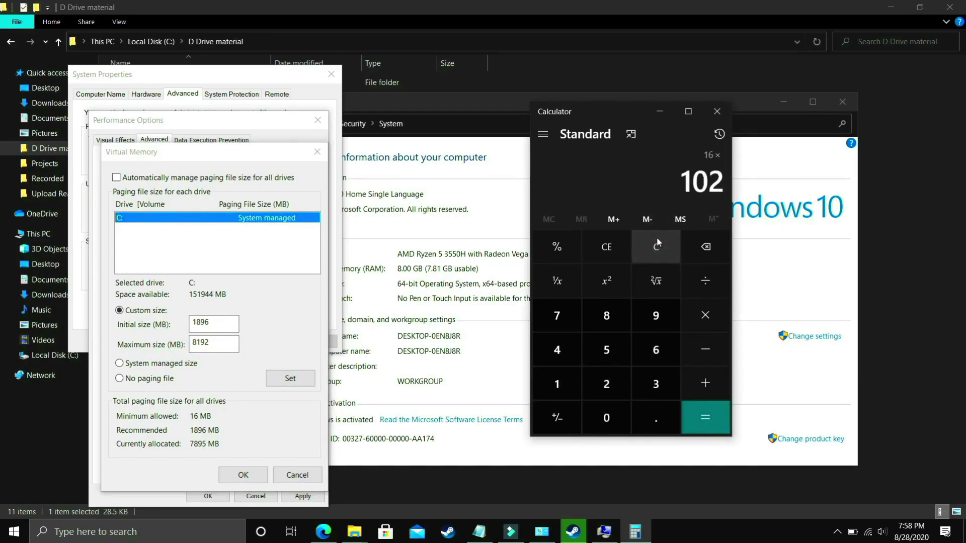
text(4)
key(Return)
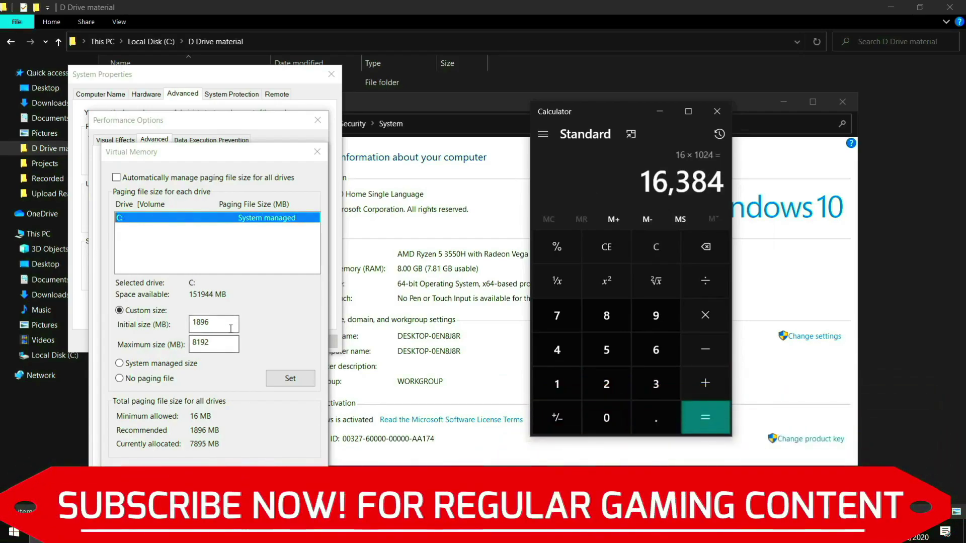
click(659, 257)
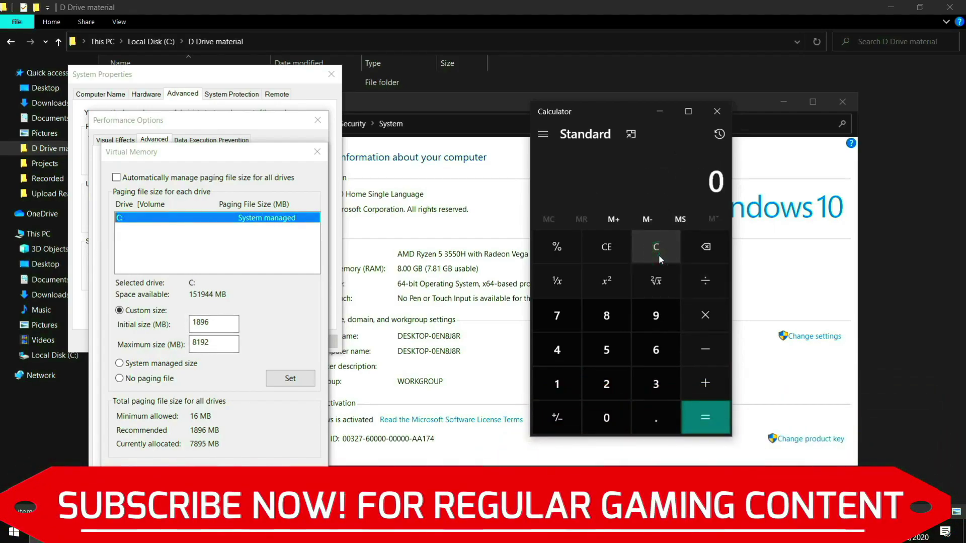
text(32*1)
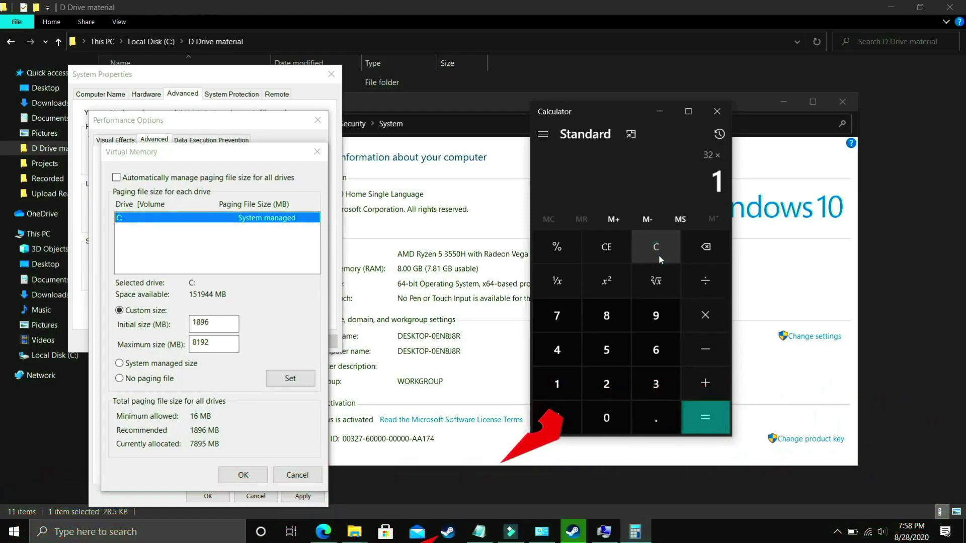
text(024)
key(Return)
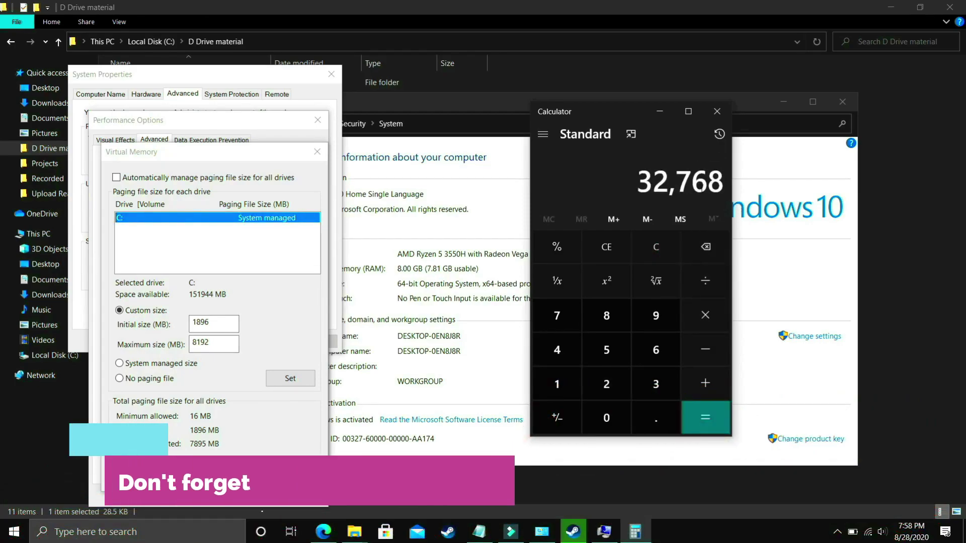
click(655, 246)
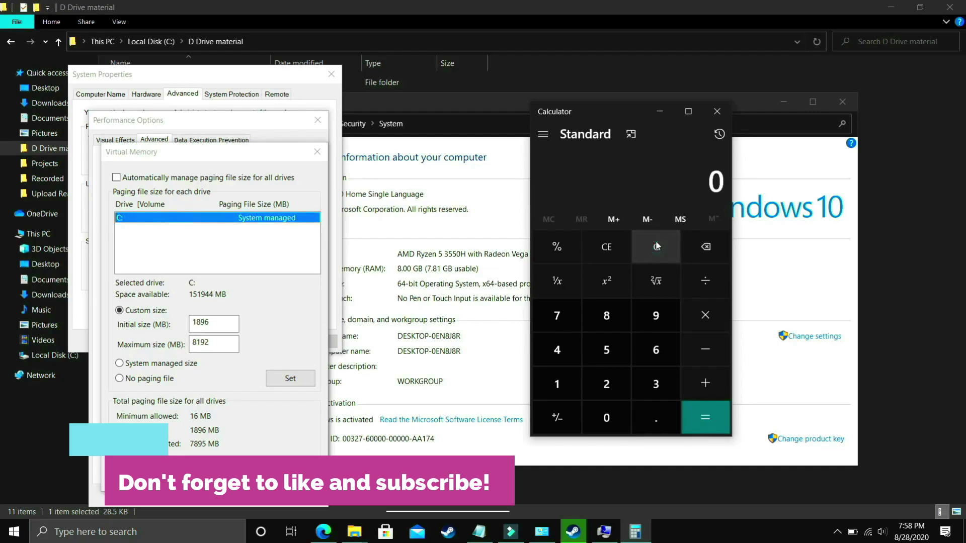
text(12*1024)
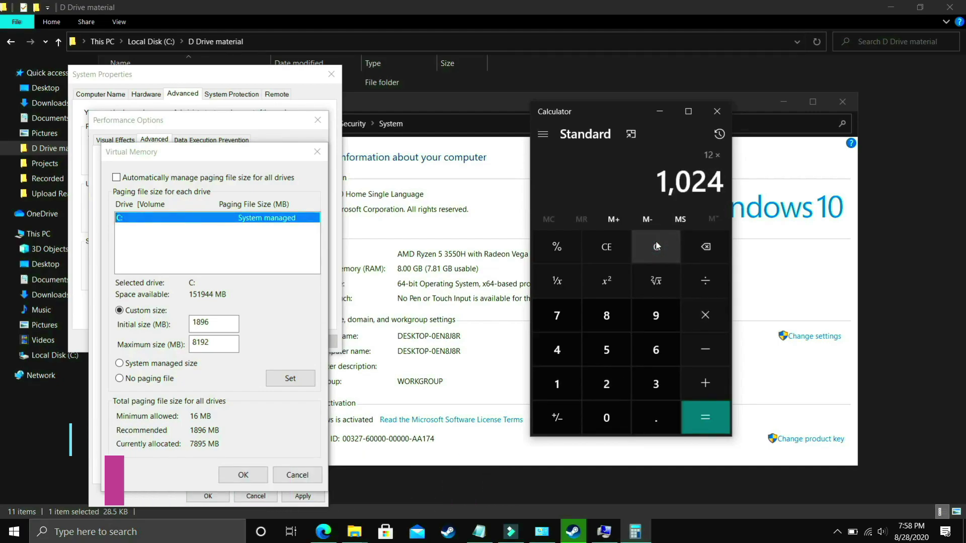
key(Return)
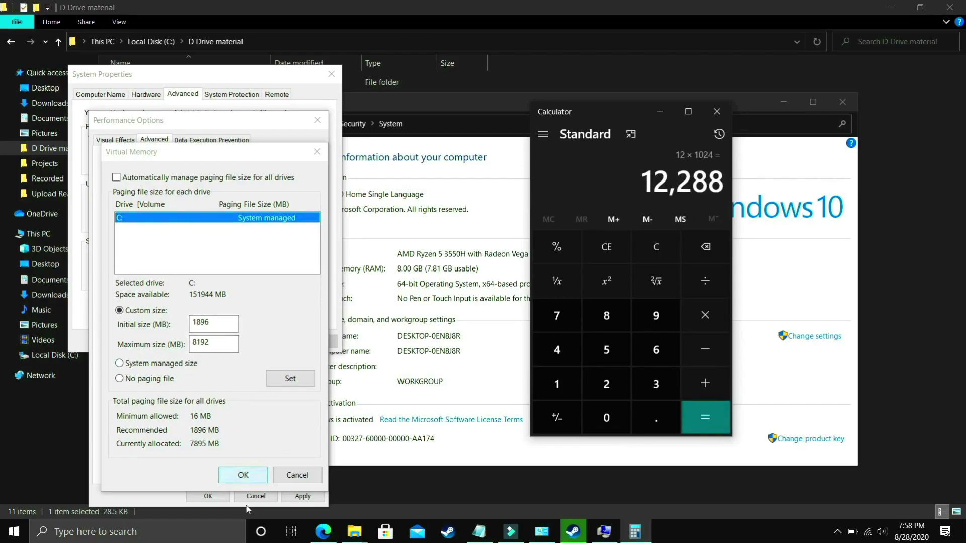
Step: Confirm the 1896–8192 MB paging file, accept the restart notice, and apply Performance Options
click(243, 475)
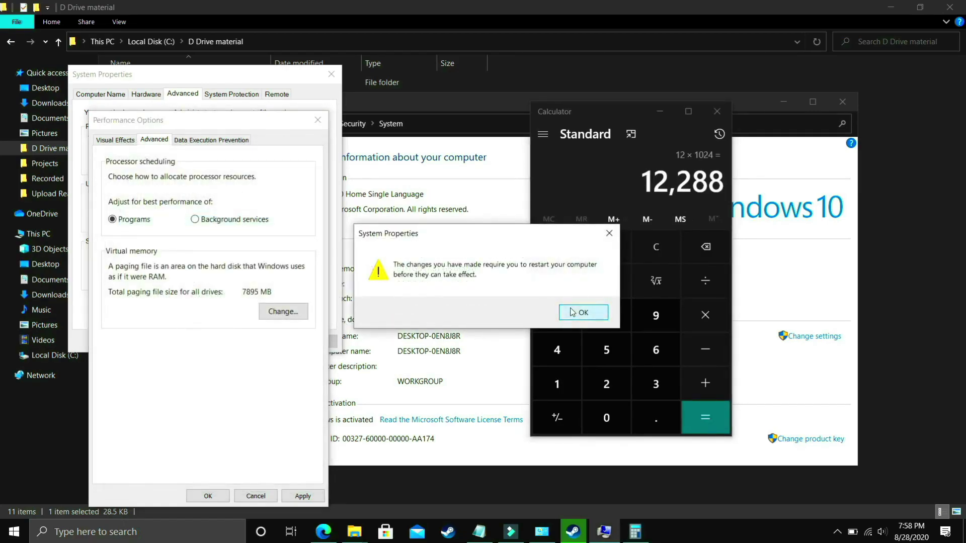
click(582, 312)
click(302, 496)
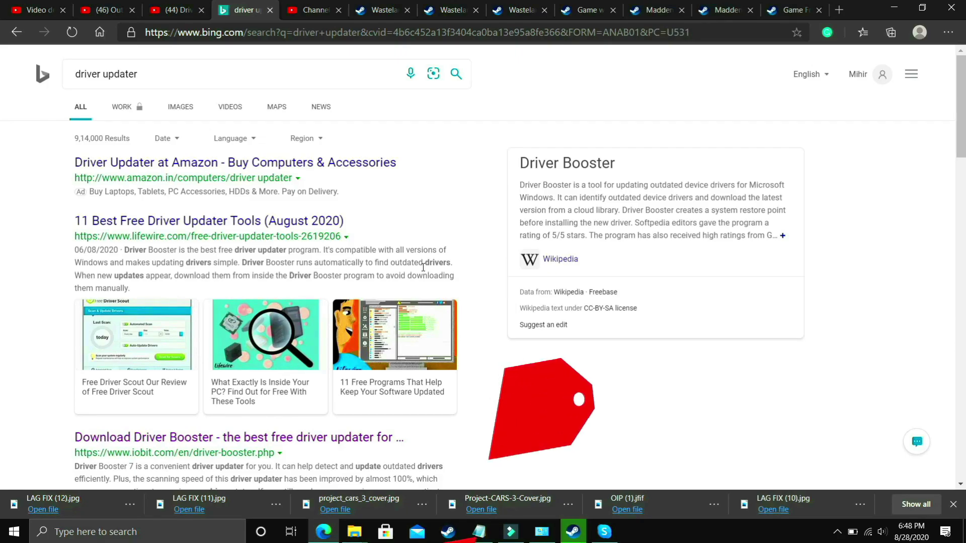
Step: Switch to the YouTube tab with the Driver Booster 7 game booster video
click(197, 5)
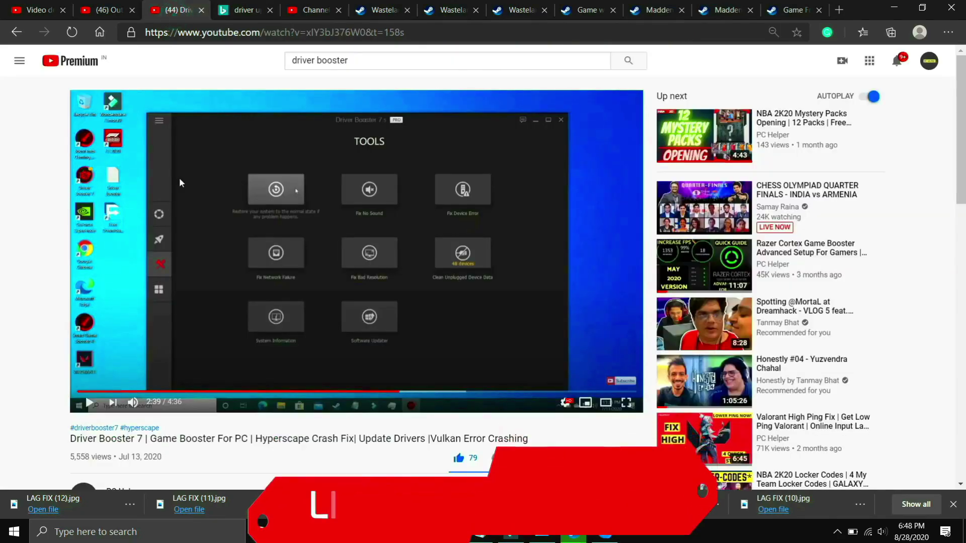